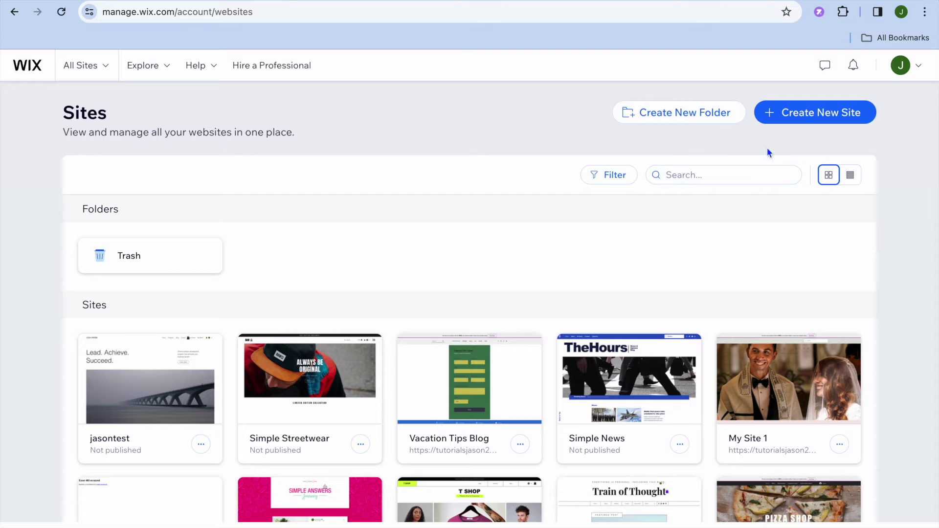
# Step: Create a new site in the classic Wix Editor, skipping the AI-assisted setup
pyautogui.click(803, 120)
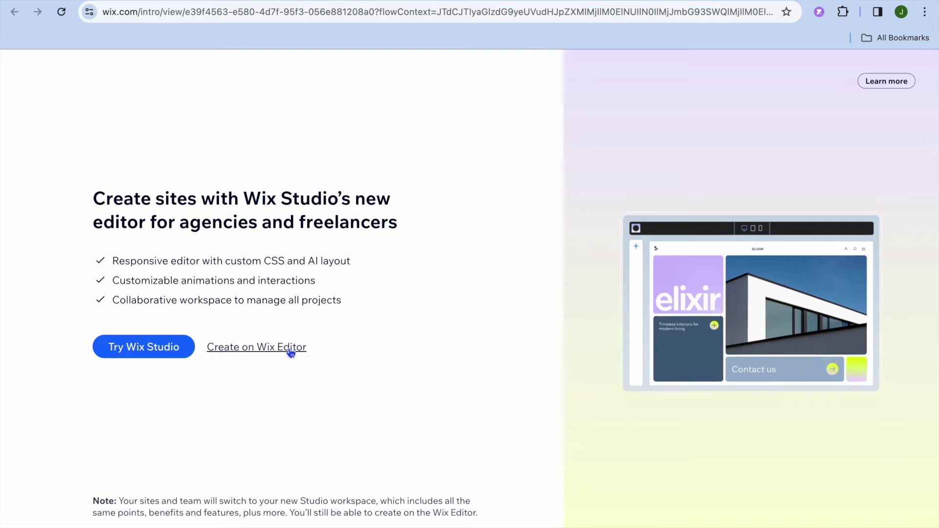
pyautogui.click(291, 352)
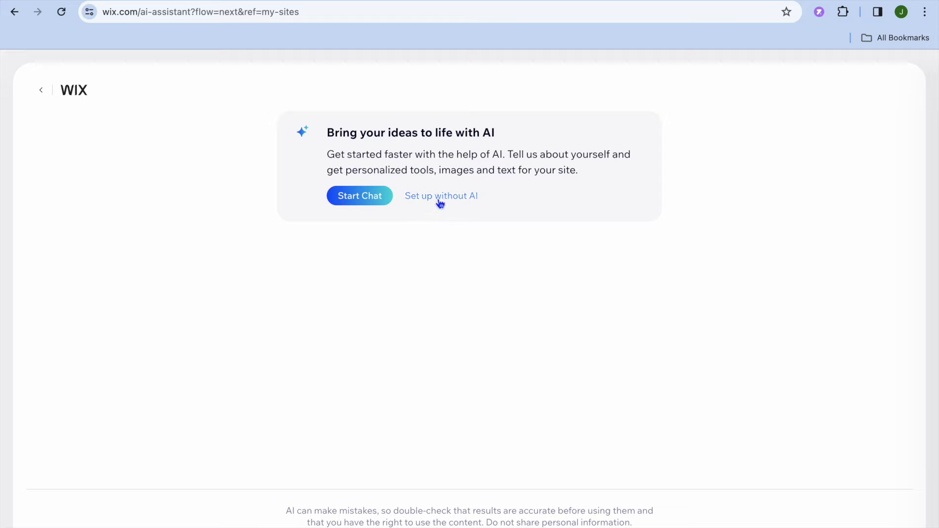
pyautogui.click(440, 201)
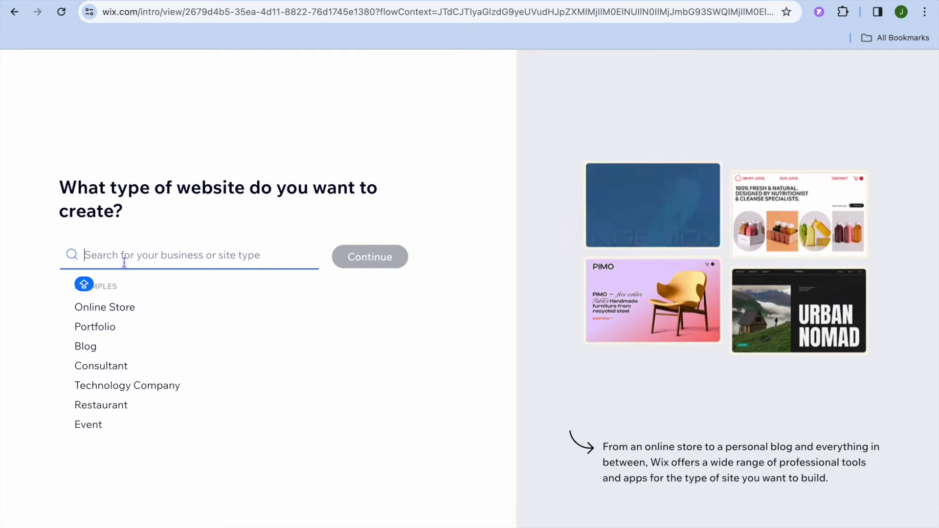
# Step: Search for CHURCH, choose Church as the website type and confirm
pyautogui.write('CH')
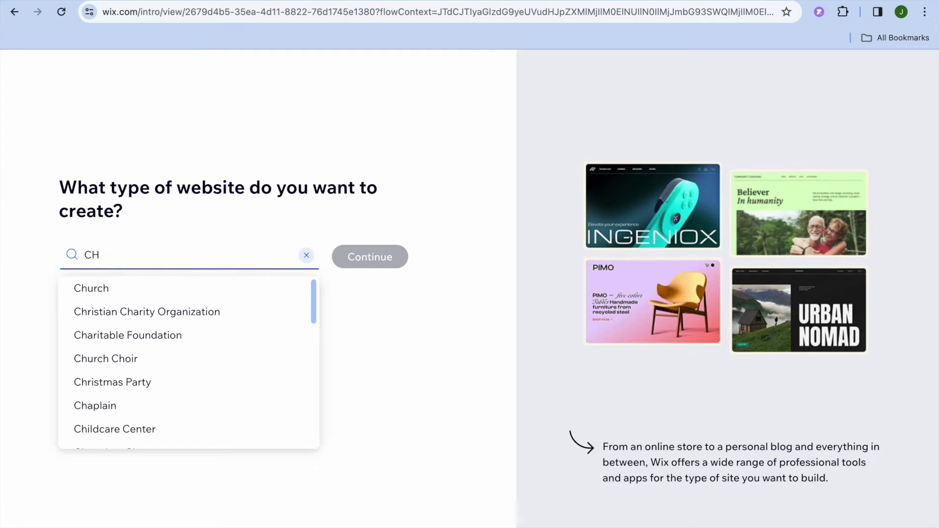
pyautogui.write('URCH')
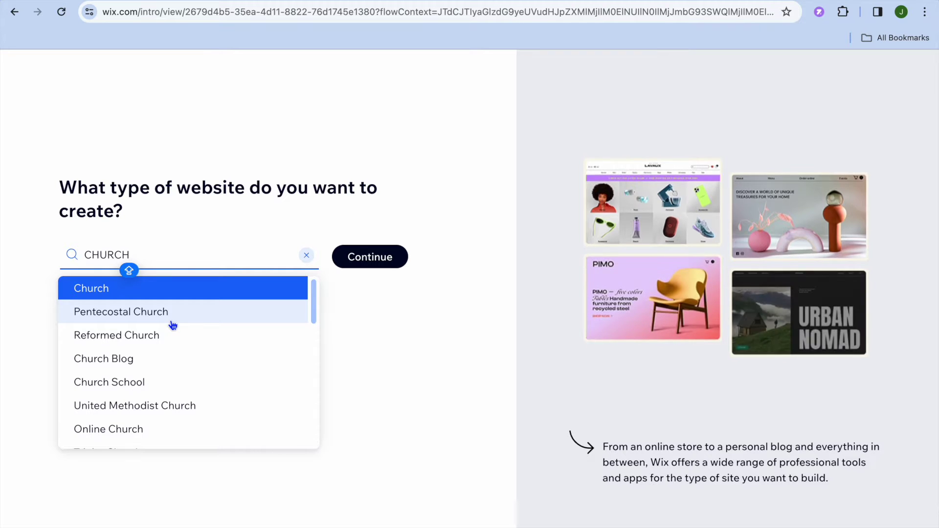
pyautogui.scroll(-2, 173, 326)
pyautogui.scroll(2, 173, 325)
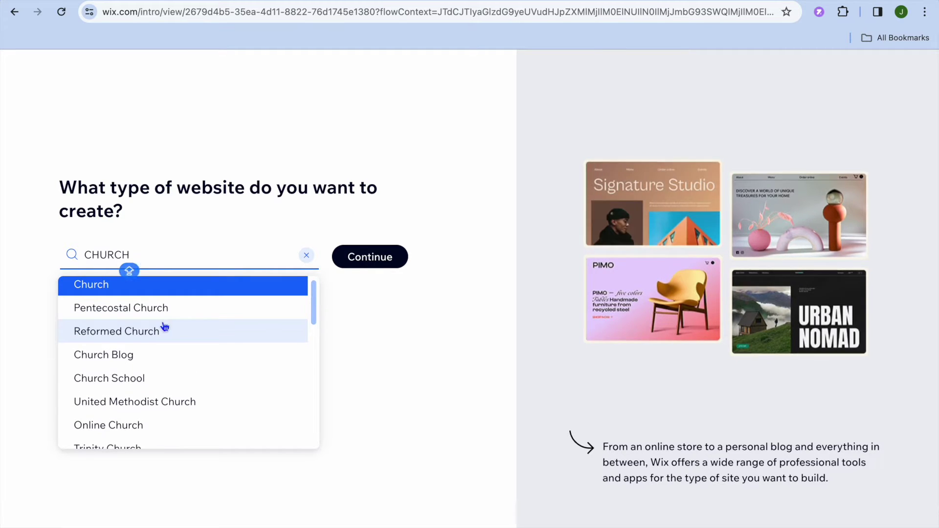
pyautogui.scroll(-3, 178, 339)
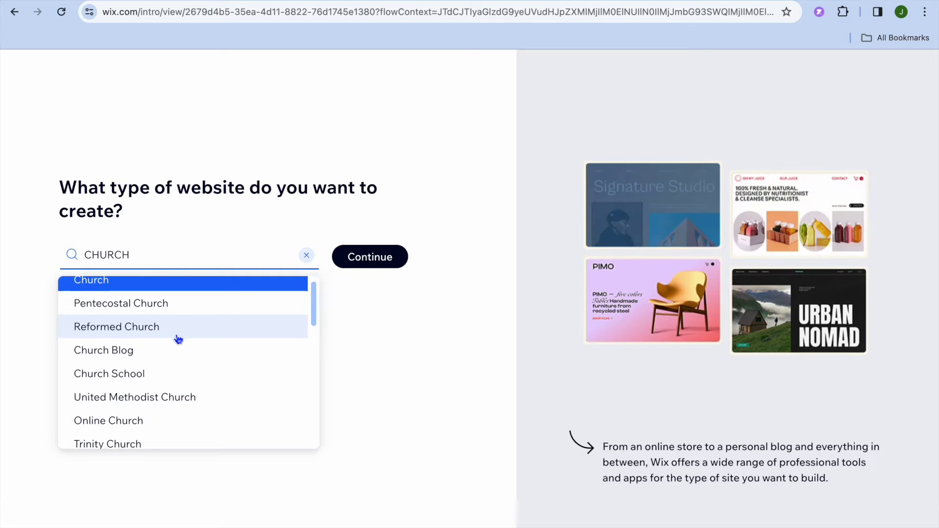
pyautogui.scroll(-6, 178, 339)
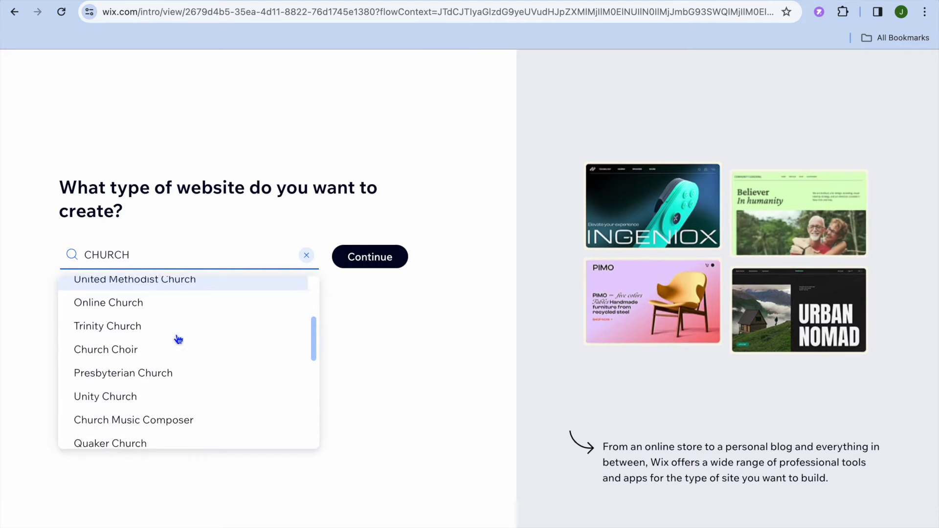
pyautogui.scroll(-3, 178, 339)
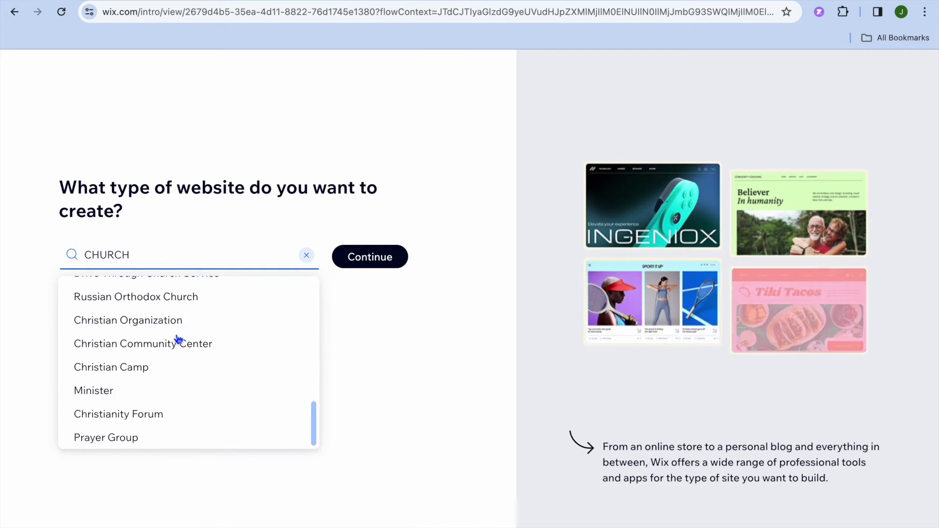
pyautogui.scroll(10, 178, 339)
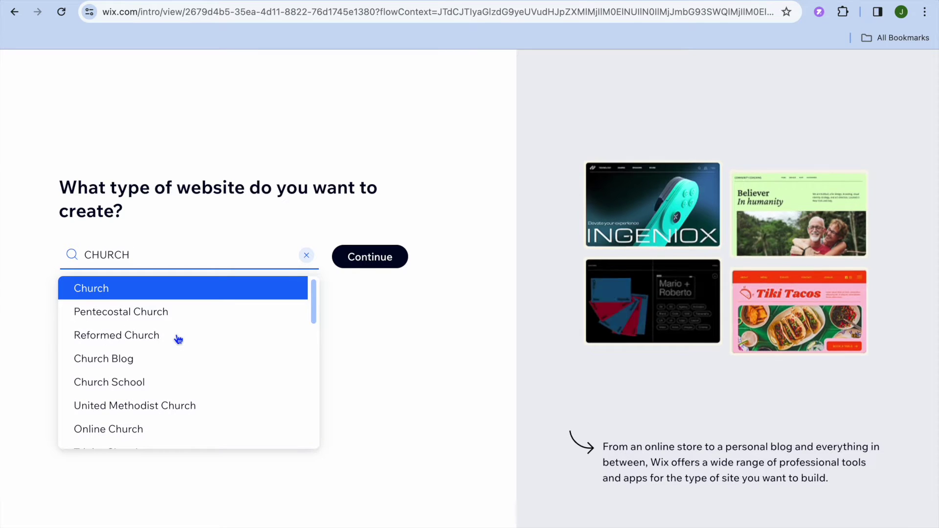
pyautogui.click(171, 291)
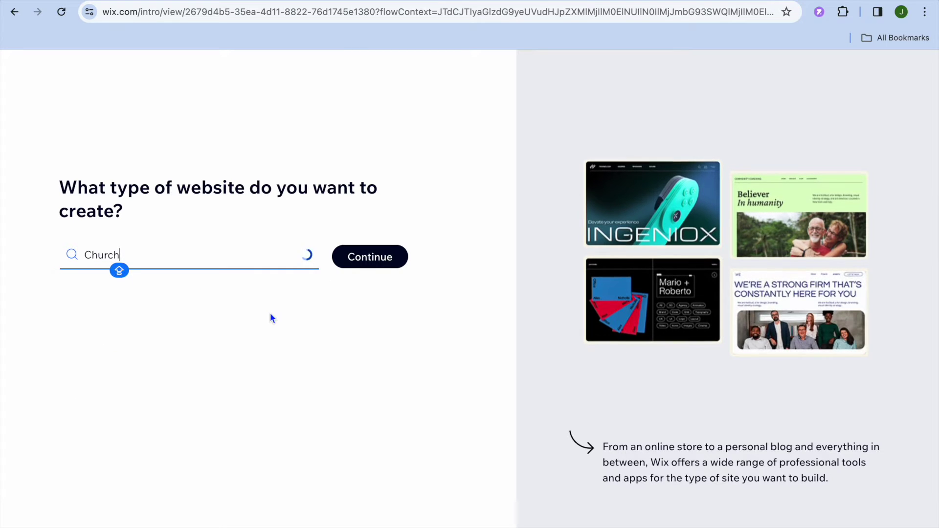
pyautogui.click(373, 259)
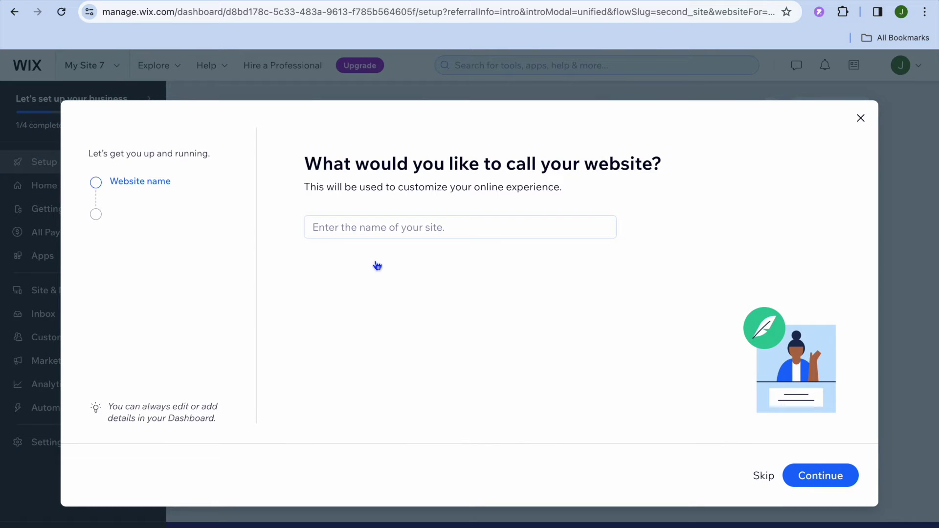
# Step: Enter TEST as the website name and continue
pyautogui.click(391, 231)
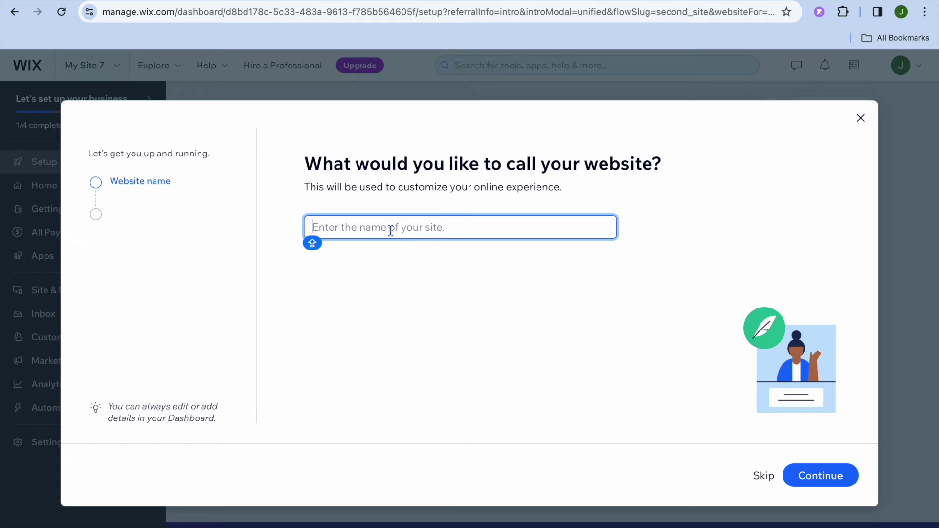
pyautogui.write('TEST')
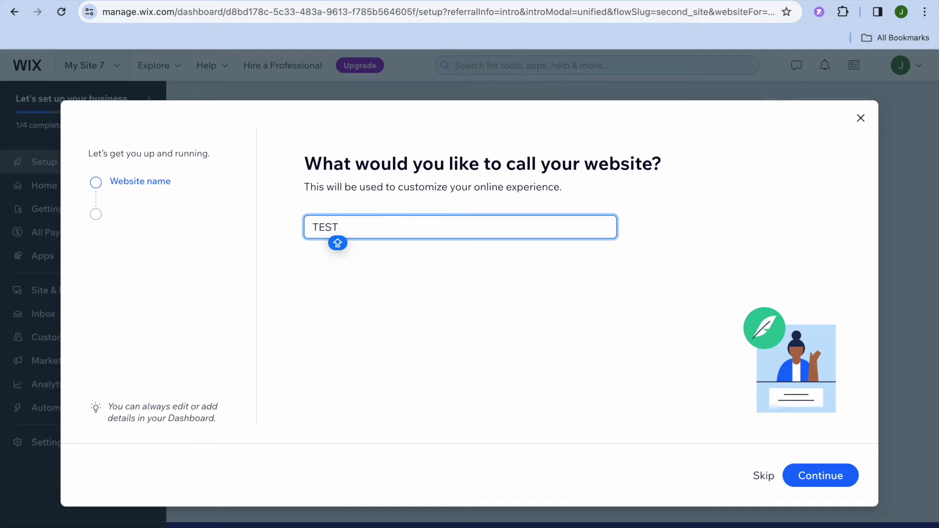
pyautogui.click(814, 469)
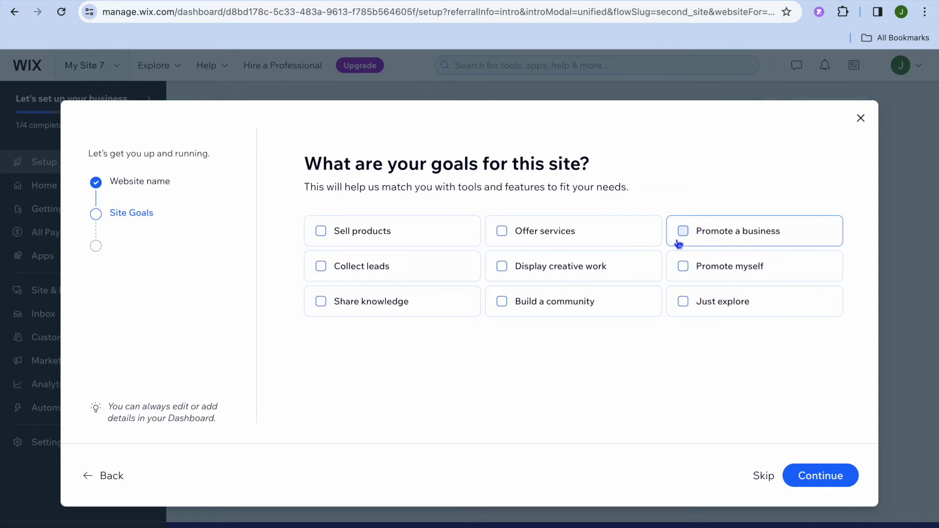
# Step: Choose Build a community and Share knowledge as the site goals and continue
pyautogui.click(593, 303)
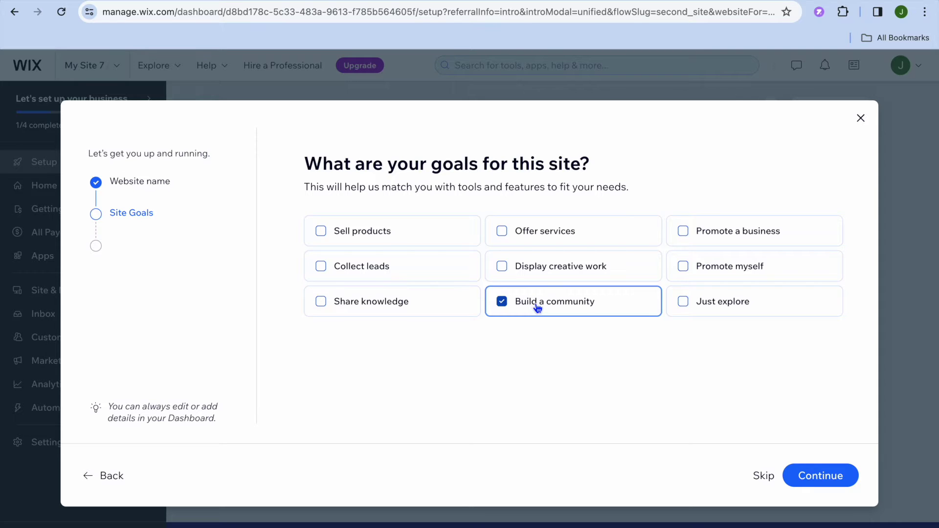
pyautogui.click(393, 302)
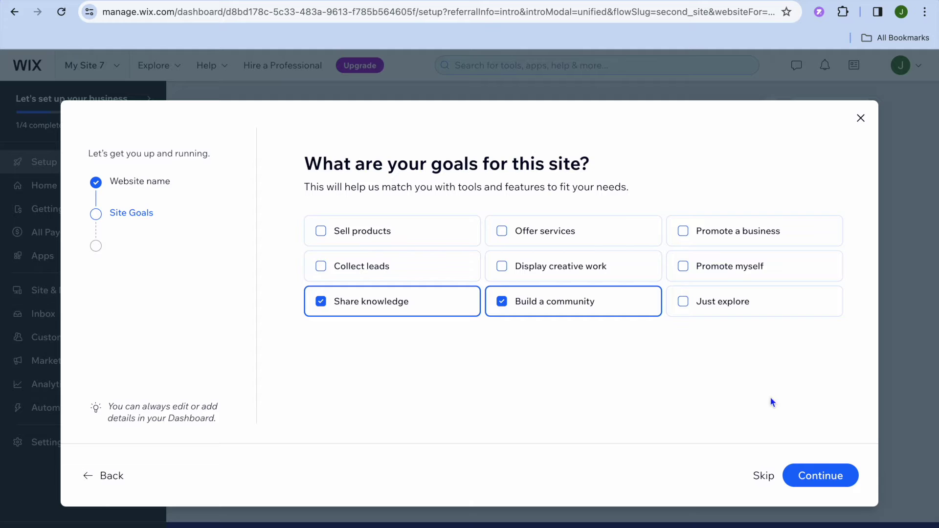
pyautogui.click(824, 480)
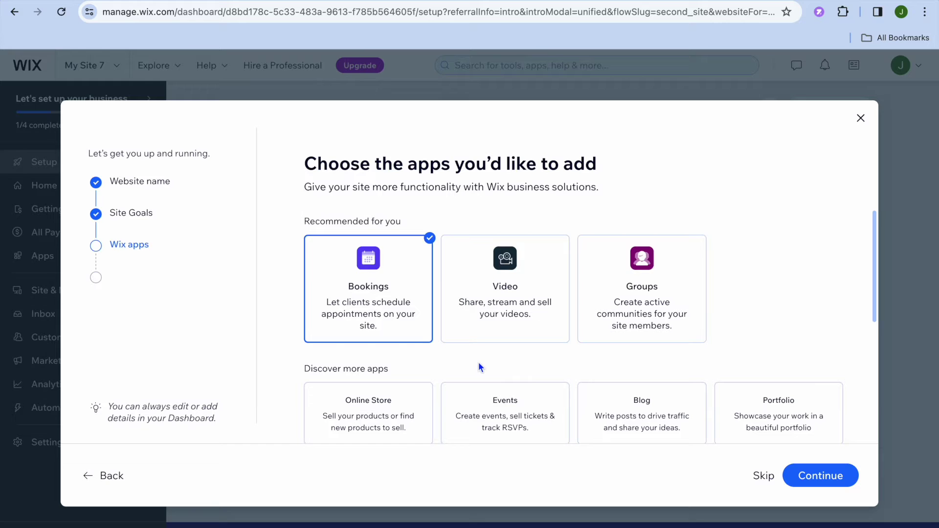
# Step: Add the Groups and Blog apps and finish the apps step
pyautogui.scroll(-1, 479, 362)
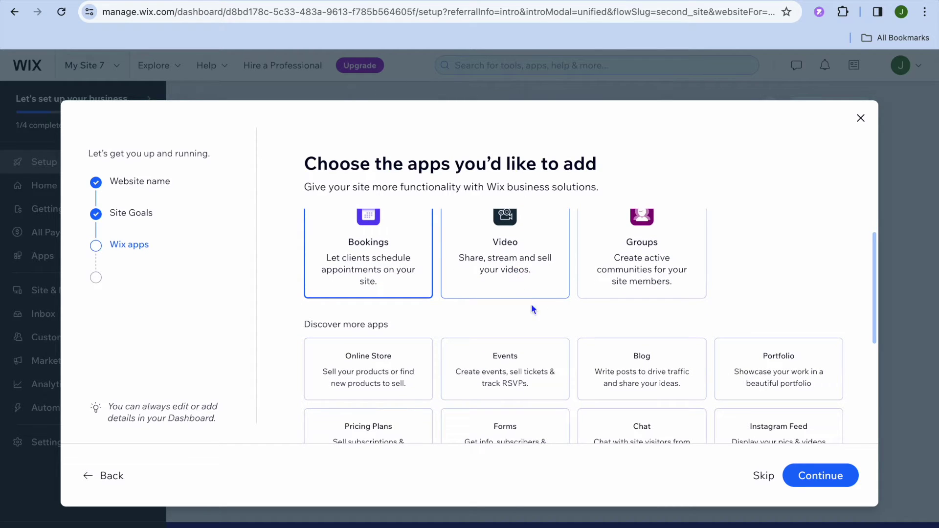
pyautogui.scroll(1, 534, 315)
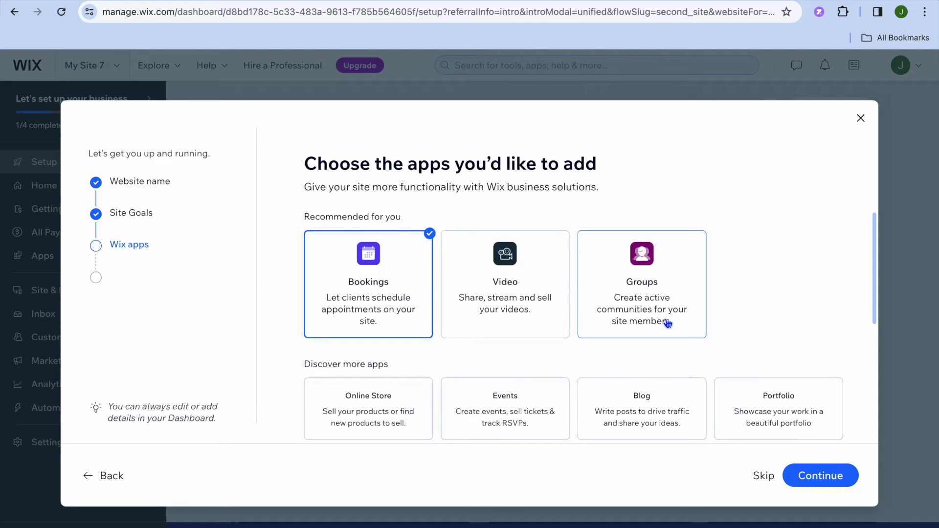
pyautogui.click(668, 326)
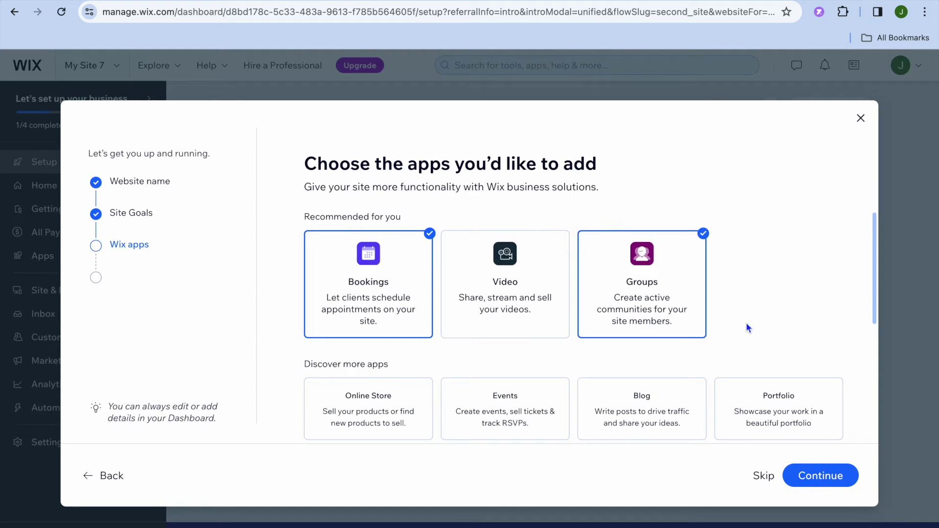
pyautogui.scroll(-1, 747, 328)
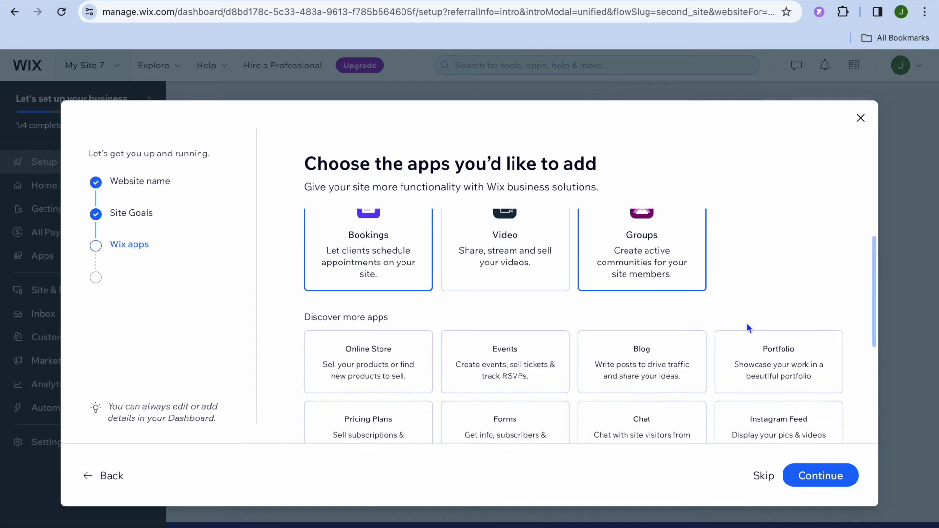
pyautogui.click(665, 363)
pyautogui.scroll(-2, 765, 284)
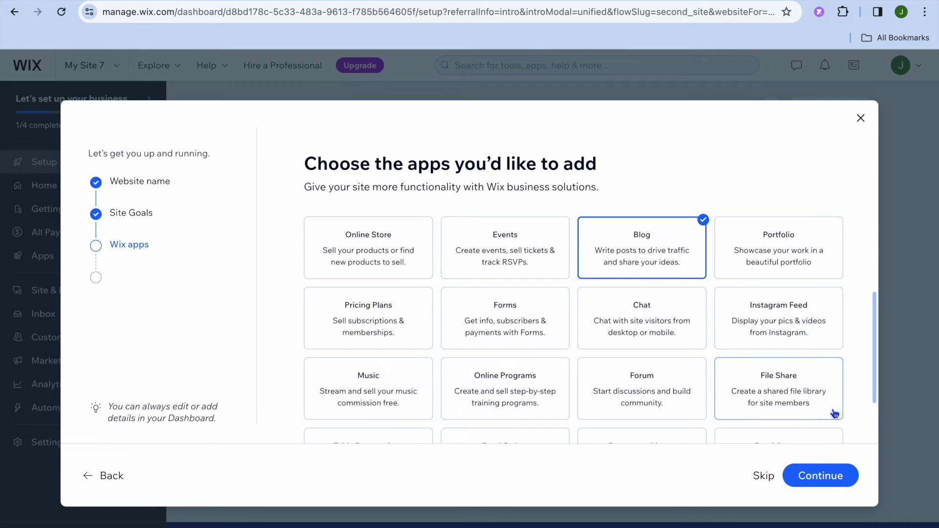
pyautogui.click(819, 484)
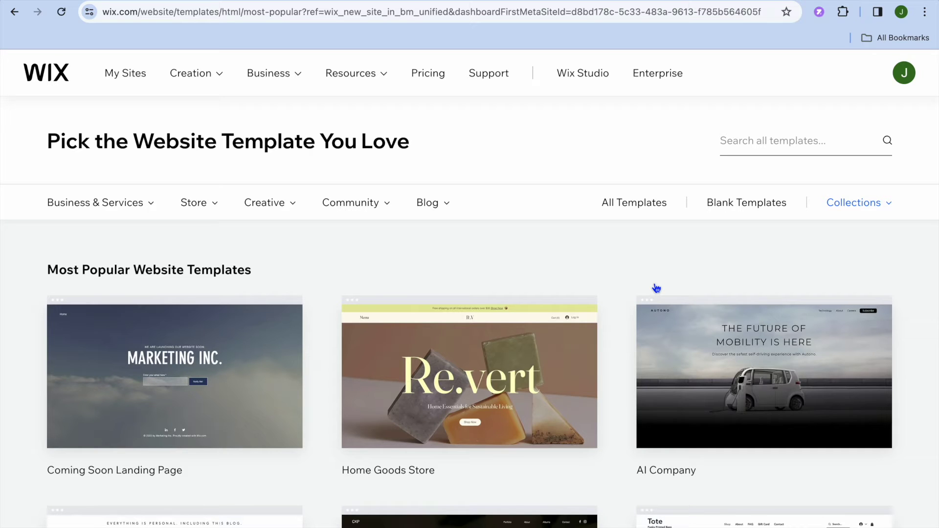
pyautogui.scroll(-3, 657, 289)
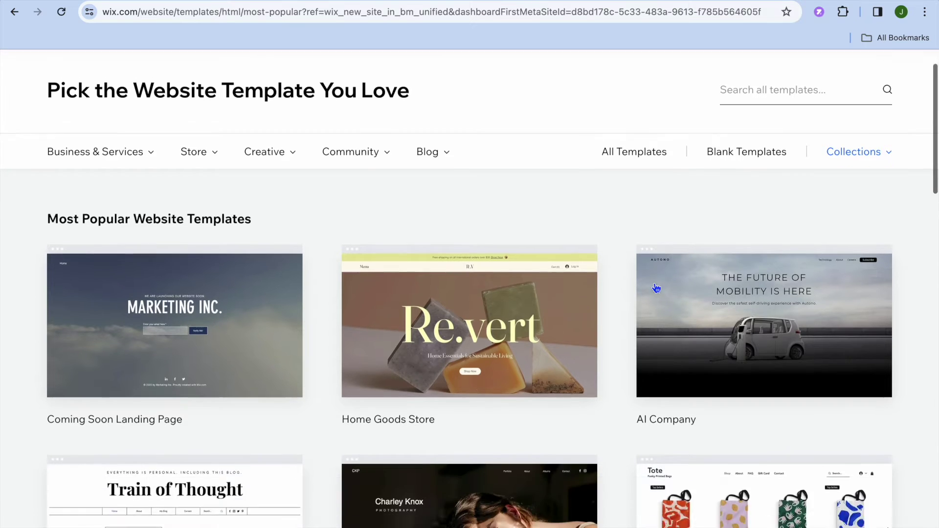
pyautogui.scroll(-4, 656, 288)
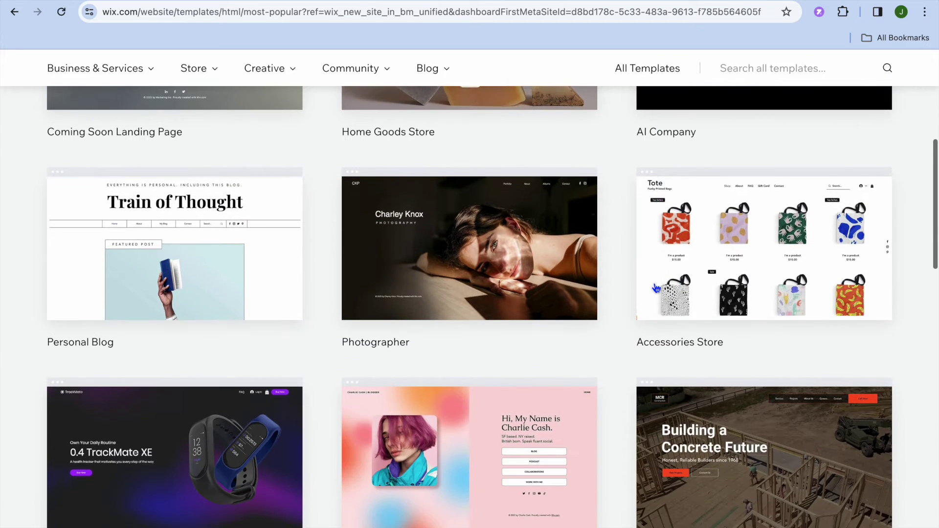
pyautogui.scroll(-2, 656, 288)
pyautogui.scroll(-3, 657, 288)
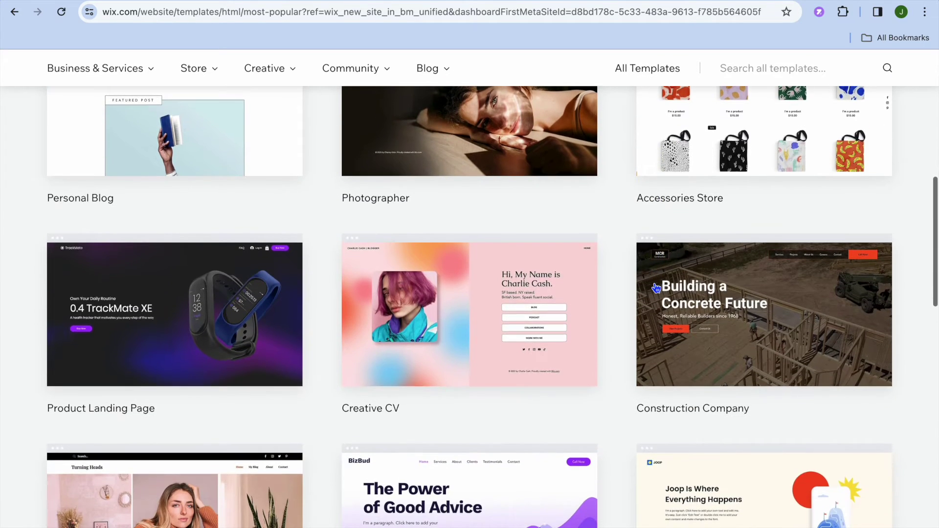
pyautogui.scroll(2, 656, 288)
pyautogui.scroll(8, 656, 289)
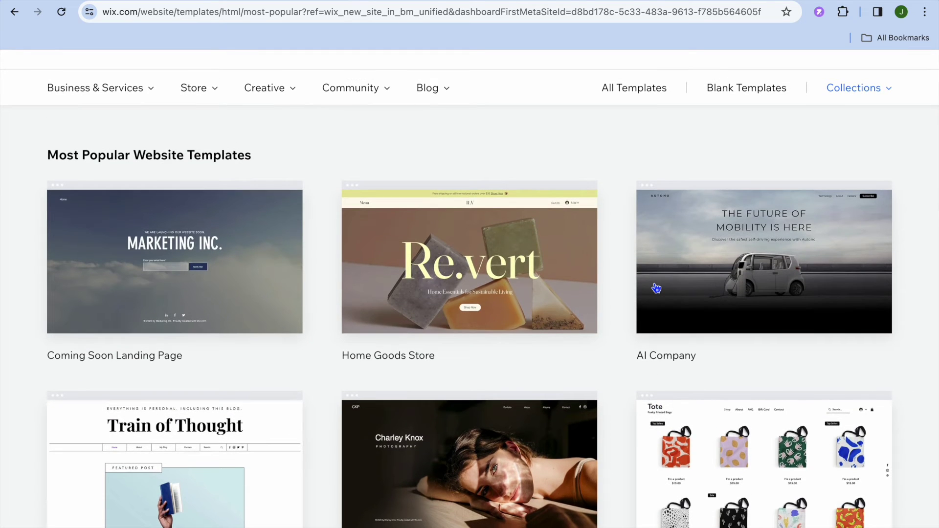
pyautogui.scroll(-1, 656, 288)
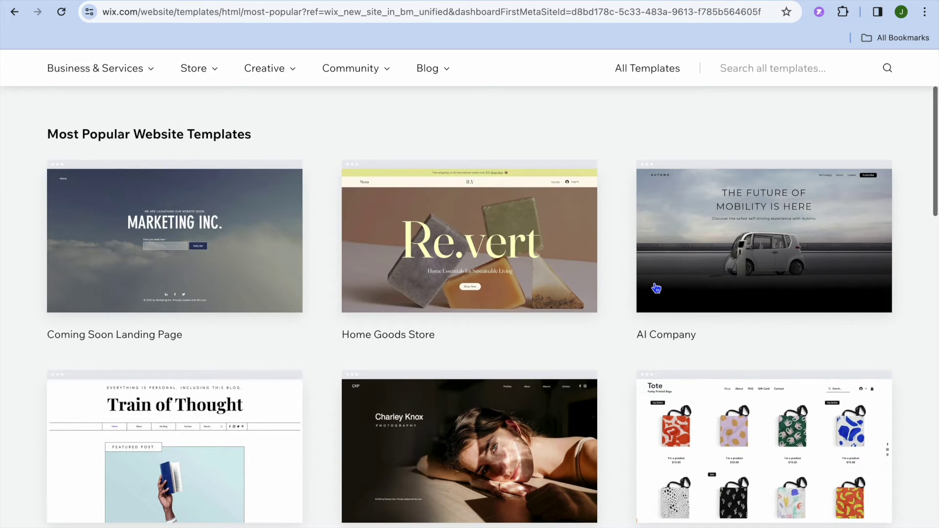
pyautogui.moveTo(198, 277)
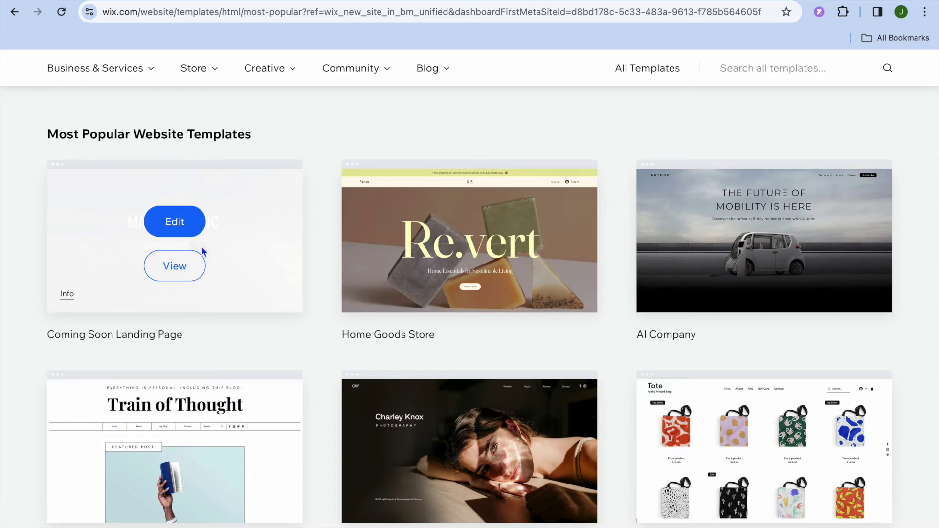
pyautogui.click(185, 224)
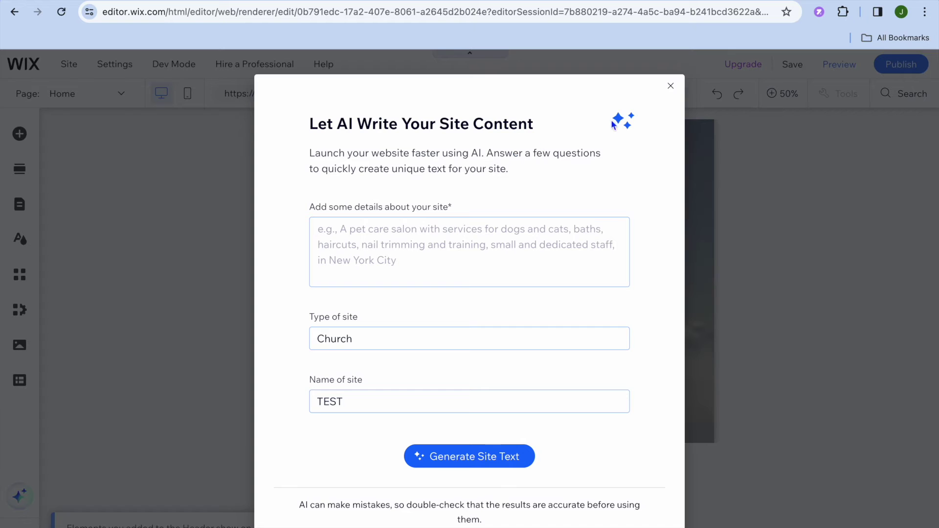
# Step: Dismiss the 'Let AI Write Your Site Content' offer
pyautogui.click(670, 86)
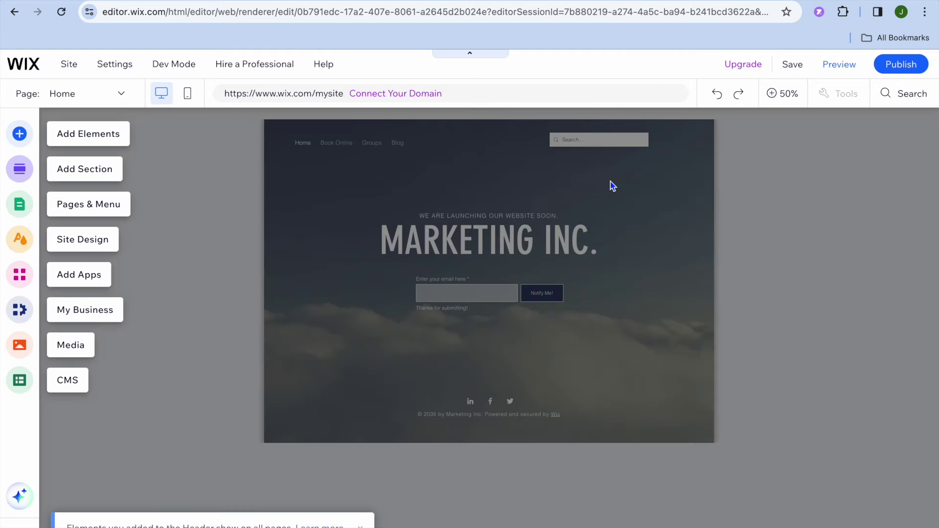
# Step: Browse the Image and Embed Code categories in Add Elements, then close the panel
pyautogui.click(82, 136)
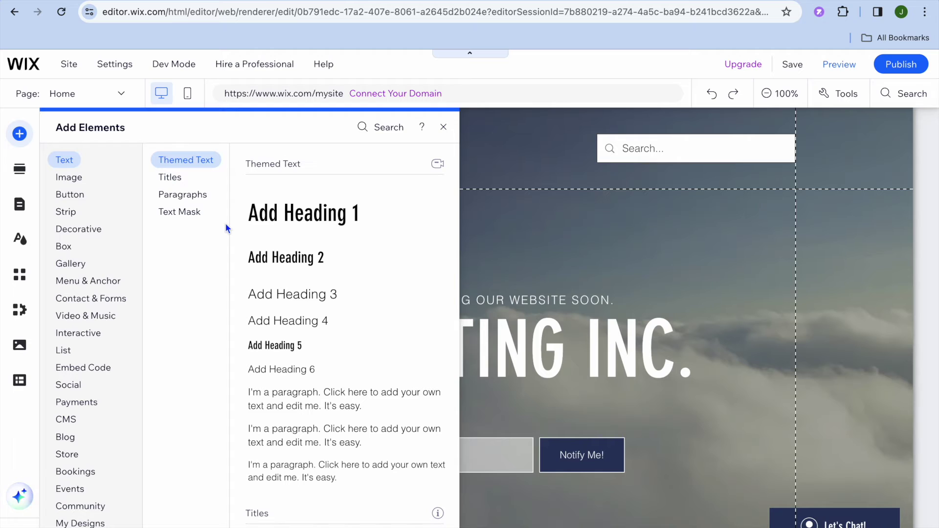
pyautogui.click(78, 182)
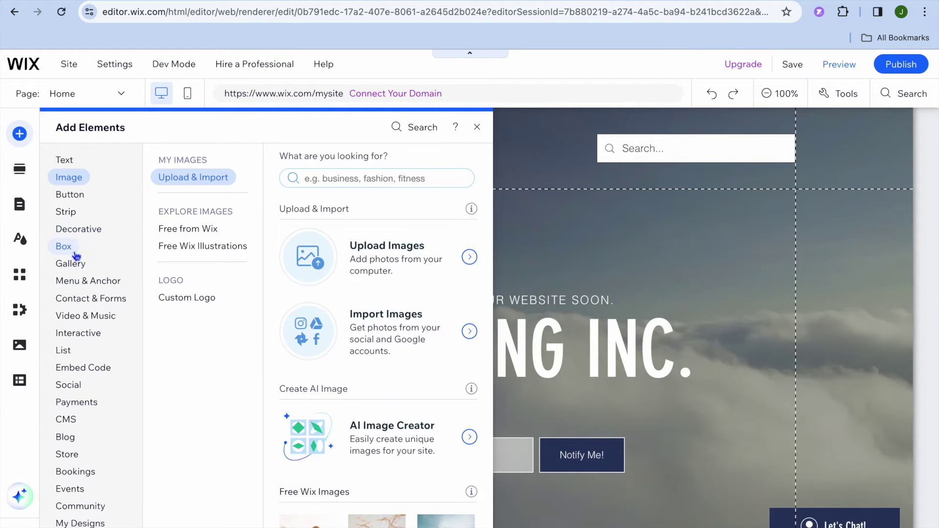
pyautogui.click(86, 368)
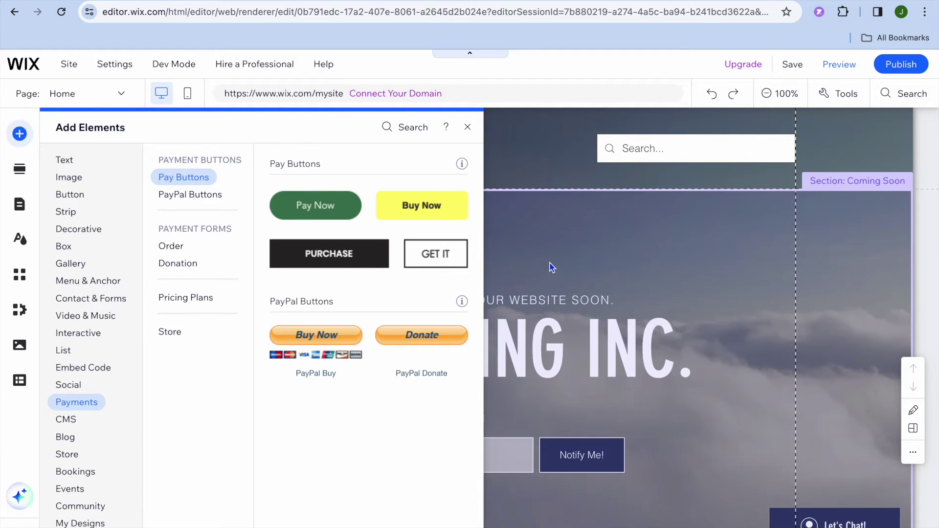
pyautogui.click(467, 128)
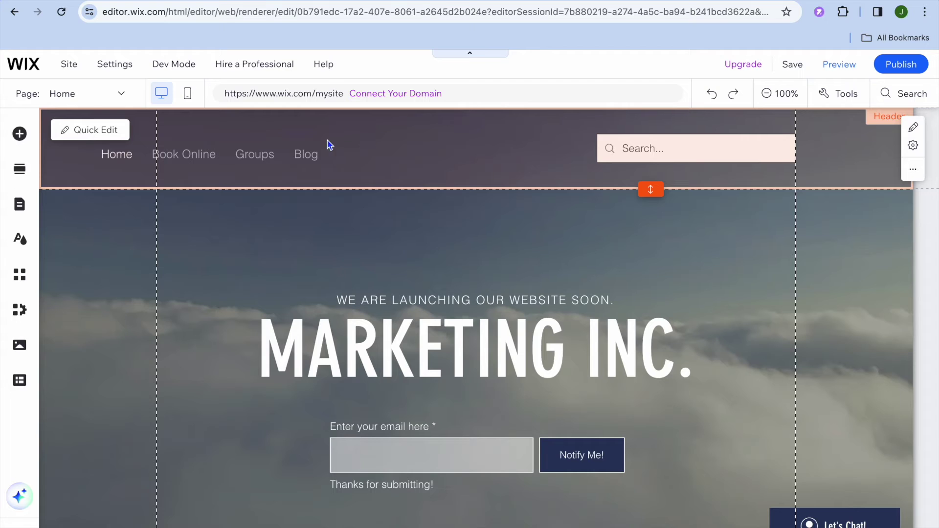
pyautogui.click(75, 131)
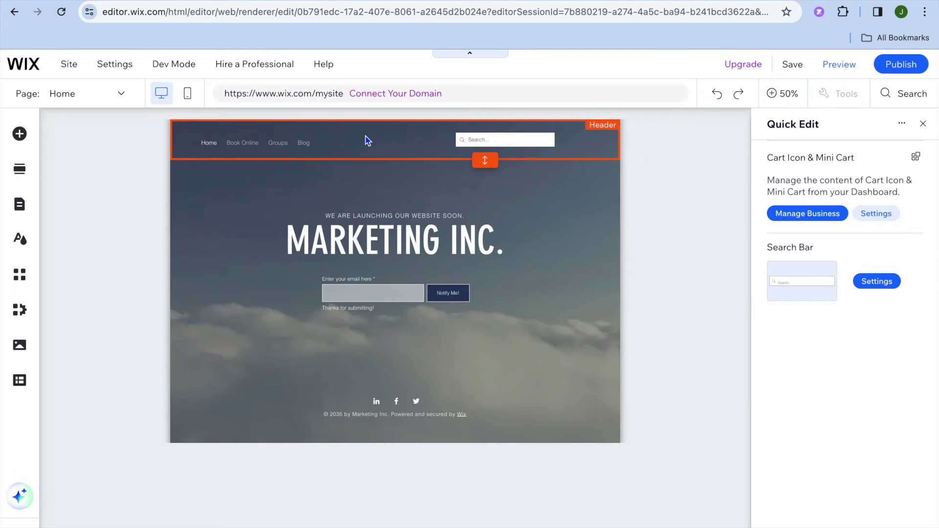
pyautogui.click(321, 204)
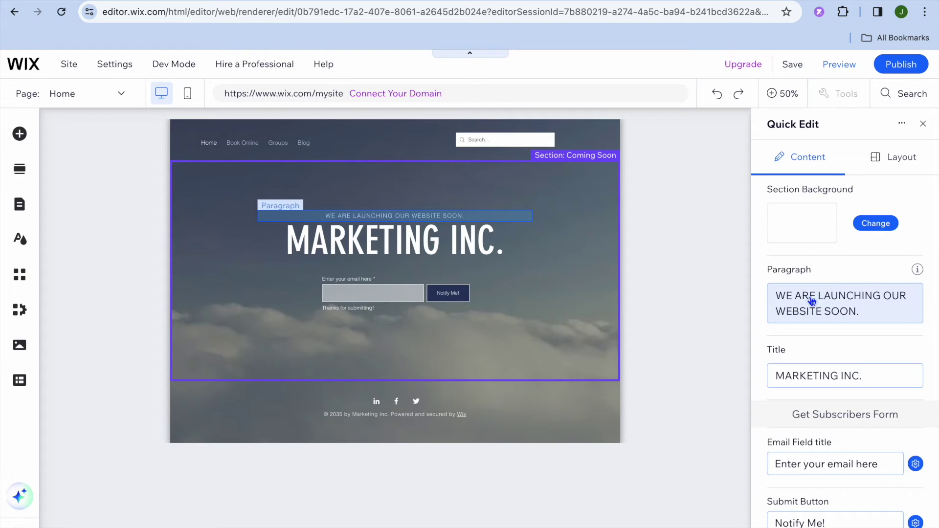
pyautogui.click(923, 123)
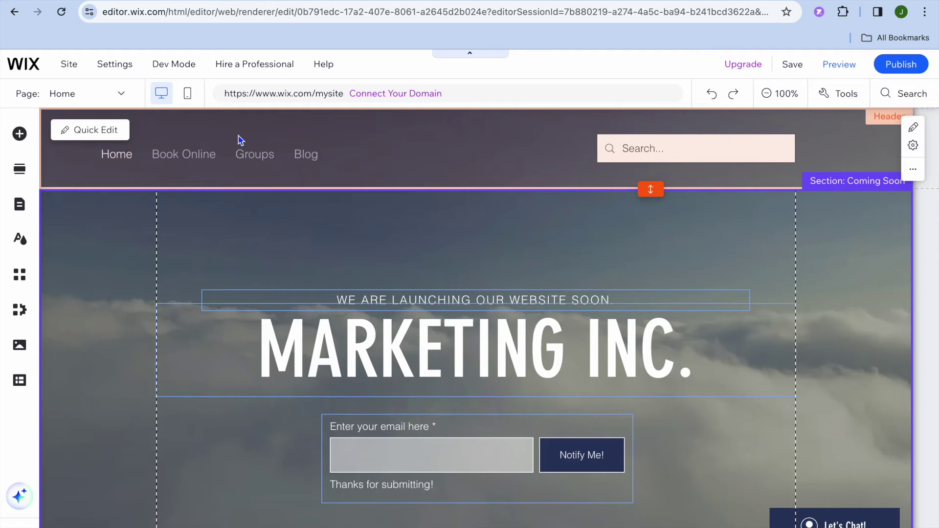
pyautogui.click(59, 171)
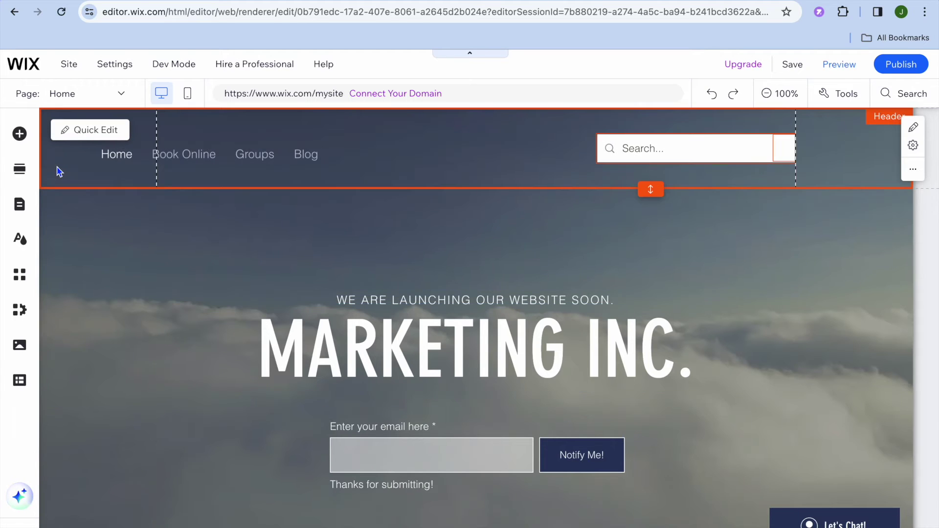
pyautogui.click(77, 134)
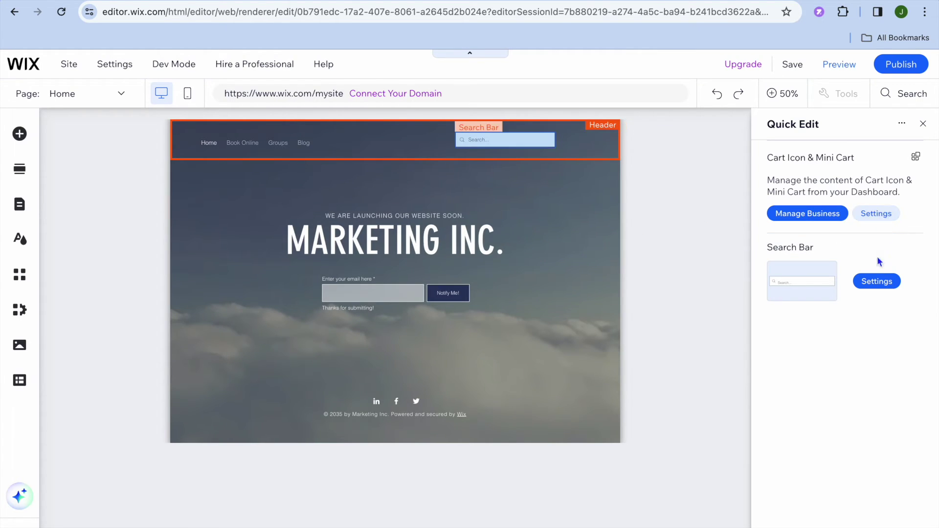
pyautogui.click(876, 214)
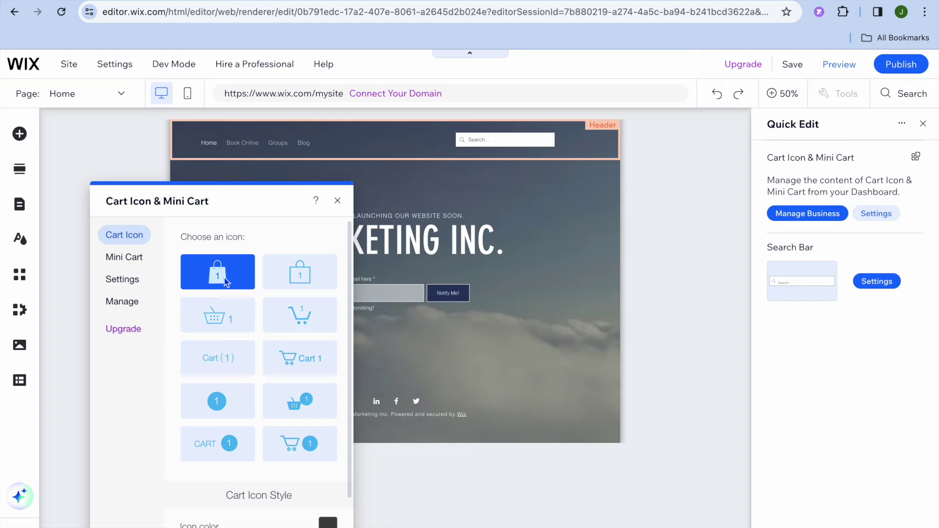
pyautogui.click(338, 201)
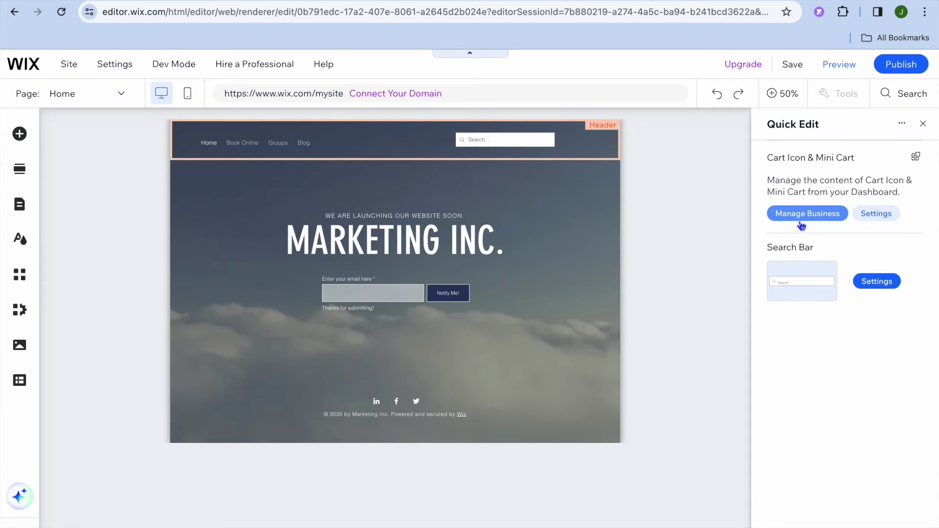
pyautogui.click(924, 126)
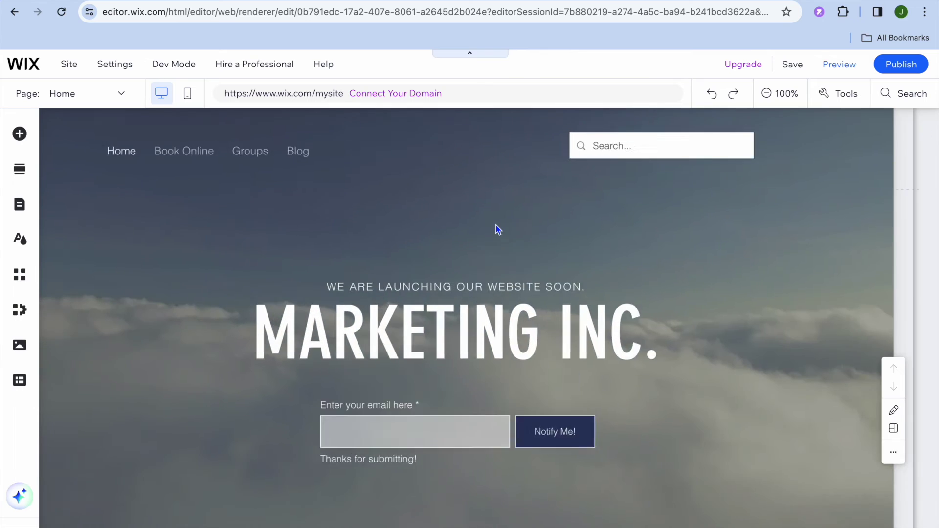
# Step: Switch the editor to the Blog page from the Page dropdown
pyautogui.scroll(-4, 199, 295)
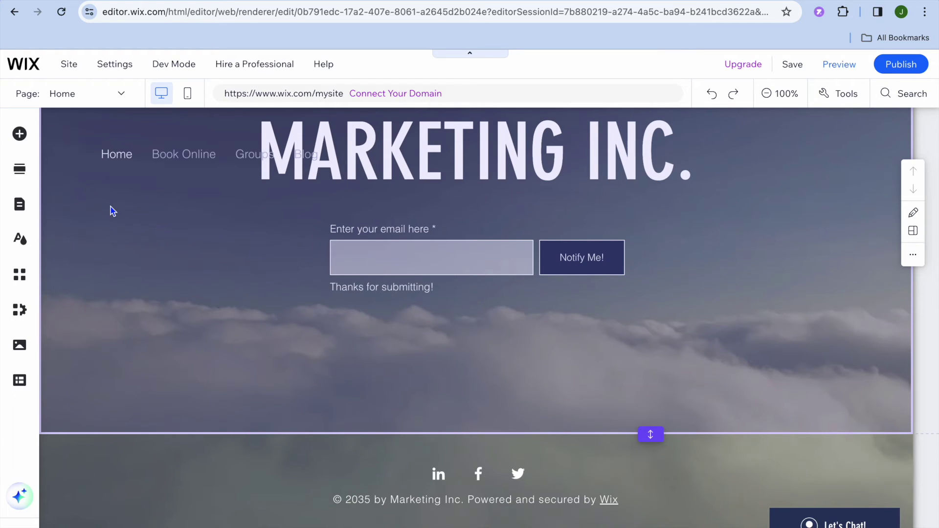
pyautogui.click(122, 95)
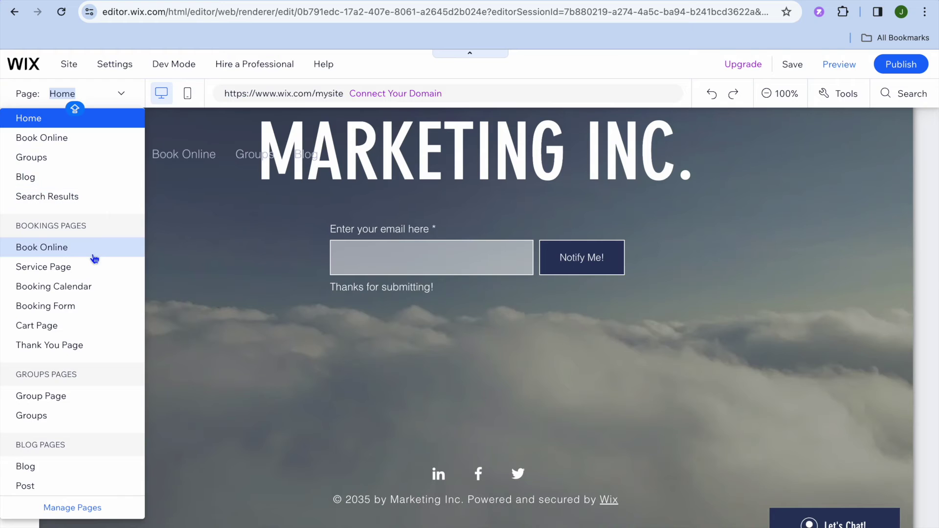
pyautogui.click(94, 179)
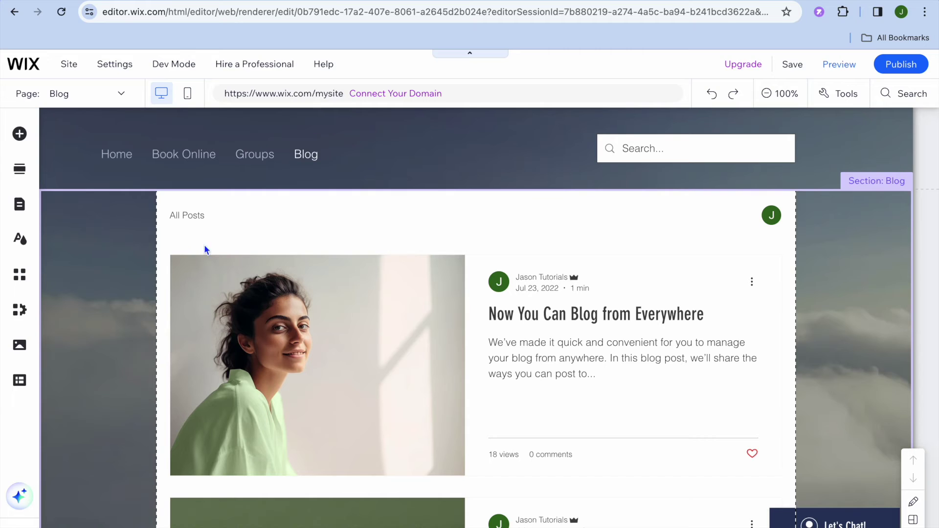
# Step: Select the blog section, go to Manage Posts and start a new blog post
pyautogui.scroll(-8, 278, 289)
pyautogui.scroll(8, 277, 290)
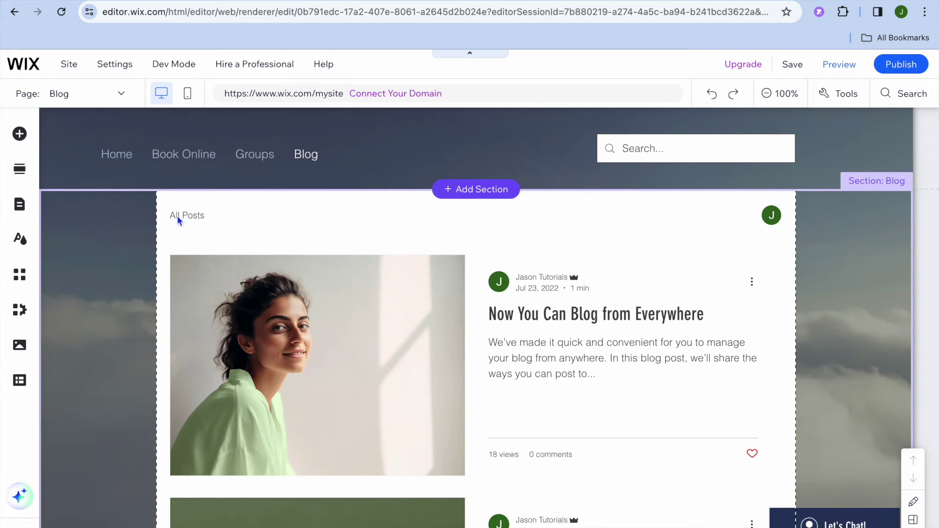
pyautogui.click(149, 229)
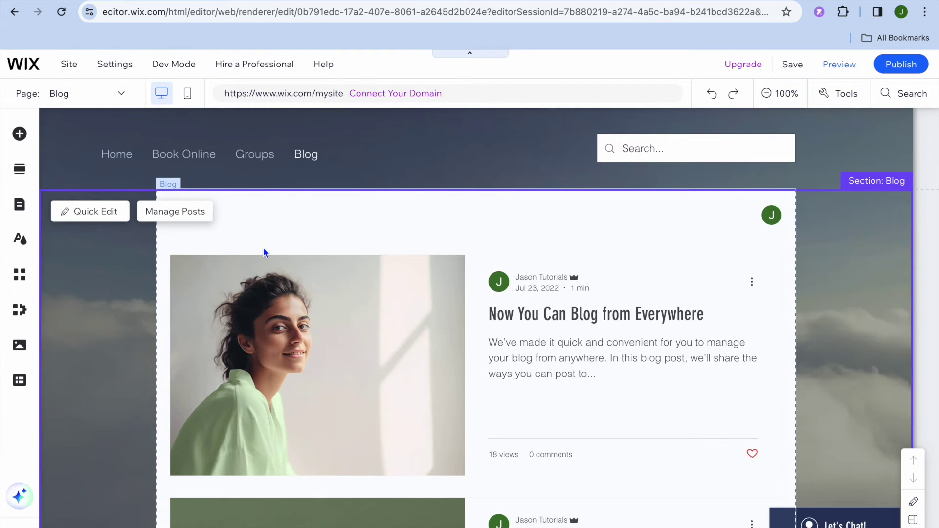
pyautogui.click(178, 218)
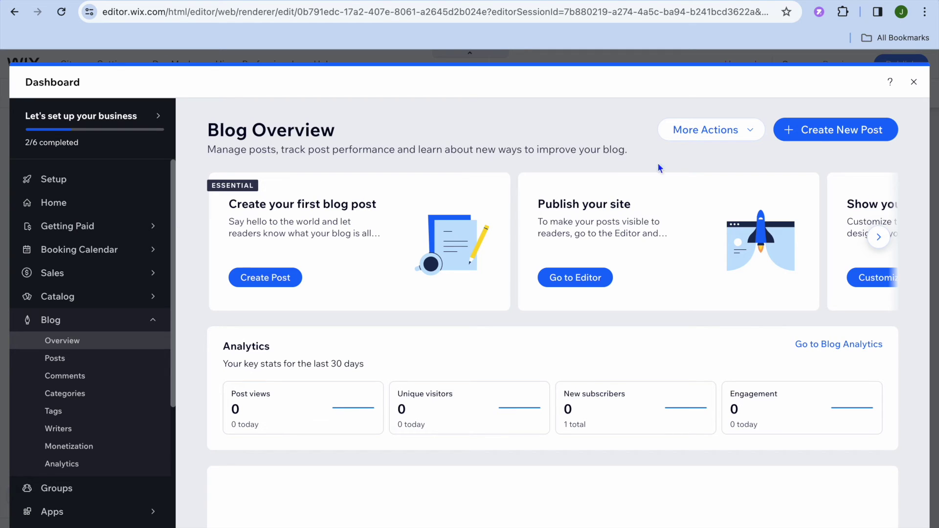
pyautogui.click(827, 132)
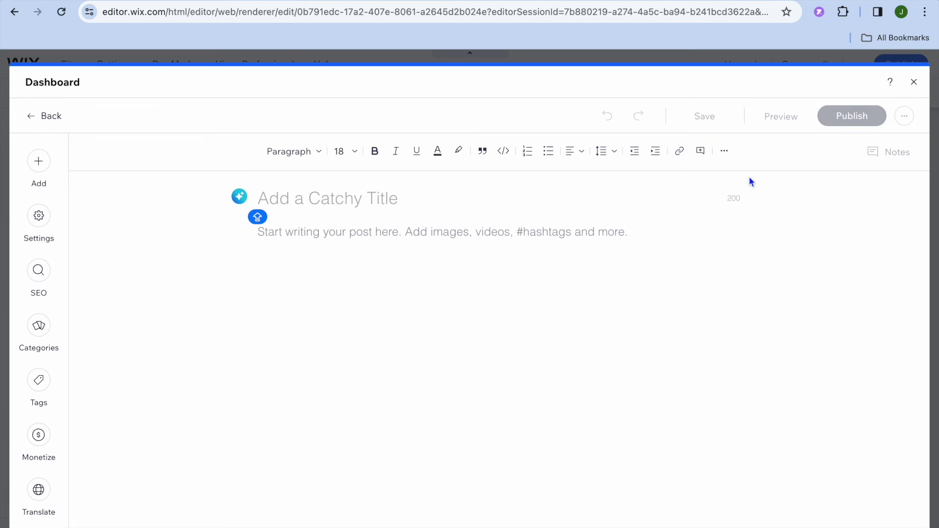
# Step: Leave the blank post and show the blog's Posts list
pyautogui.click(43, 116)
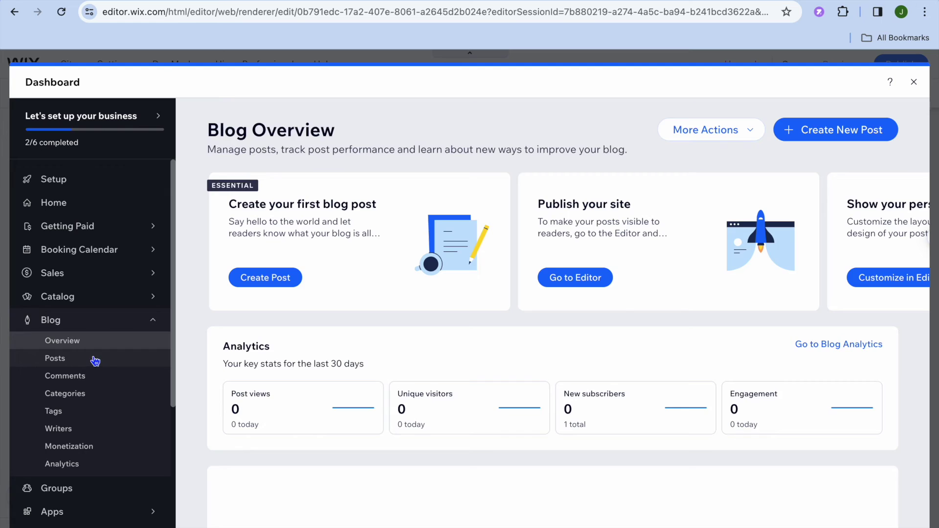
pyautogui.click(93, 362)
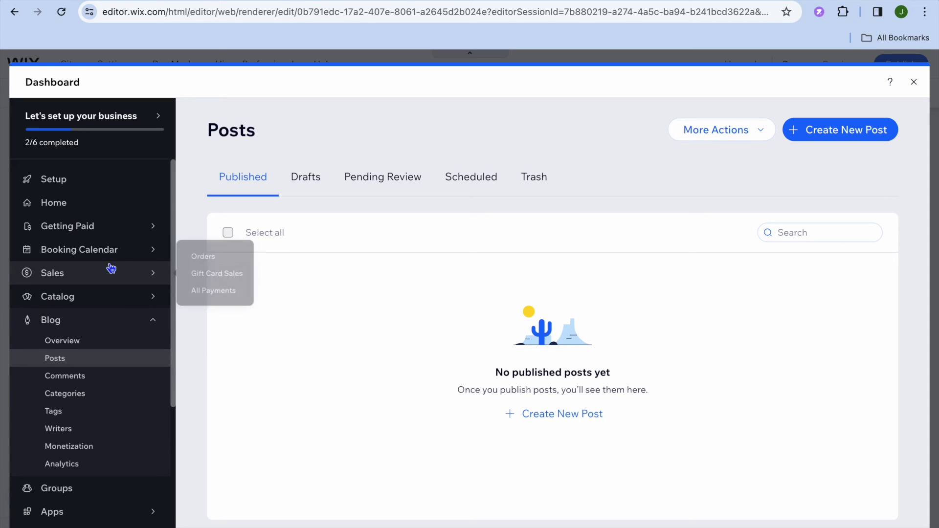
pyautogui.moveTo(121, 258)
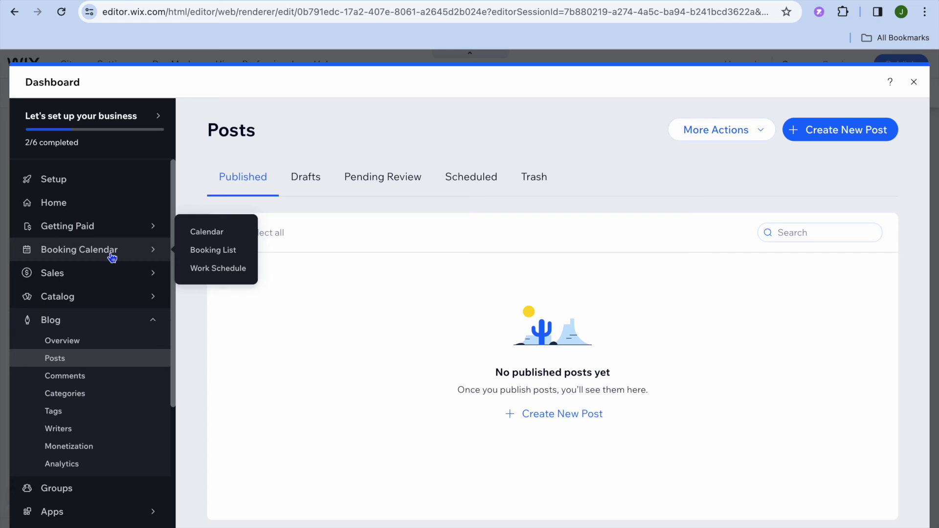
# Step: Open the booking calendar for March 2024 in weekly view and dismiss its welcome message
pyautogui.click(112, 258)
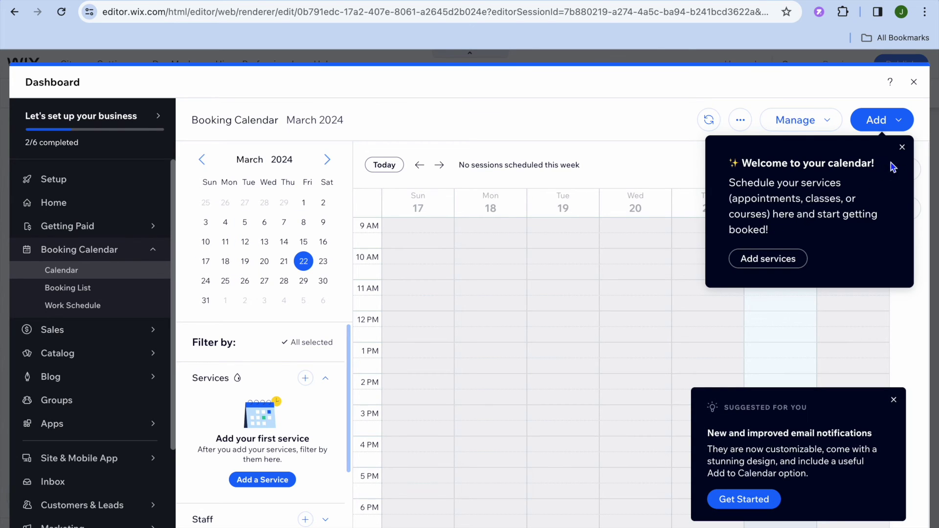
pyautogui.click(902, 148)
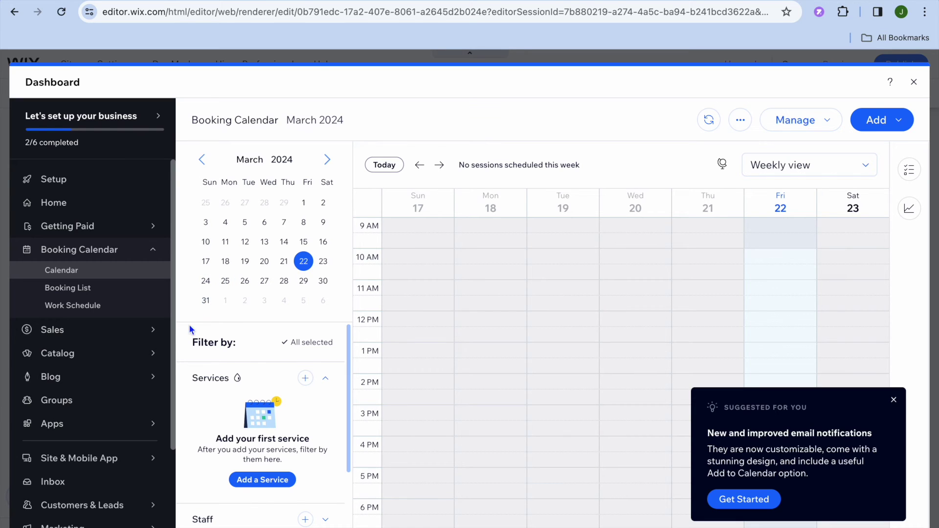
pyautogui.moveTo(142, 340)
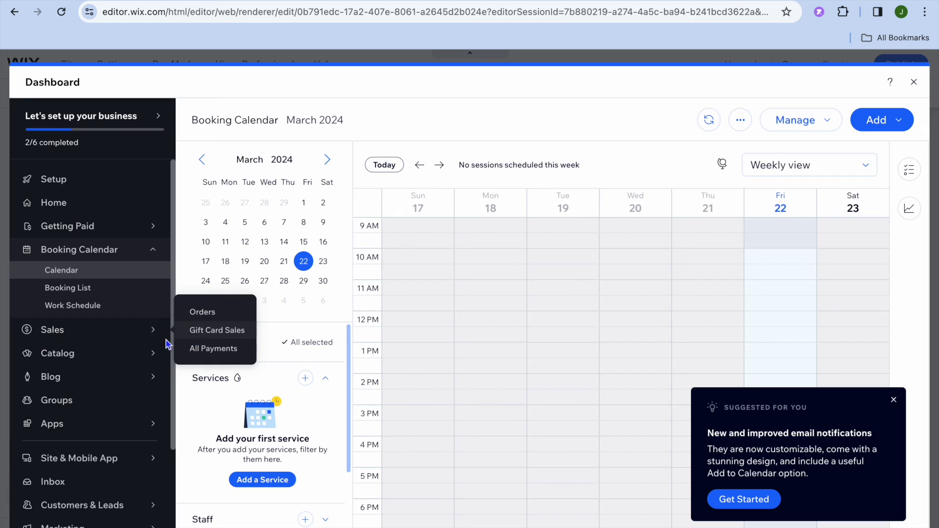
# Step: Go to the Groups page, which lists the public TEST Group with 1 member
pyautogui.moveTo(131, 234)
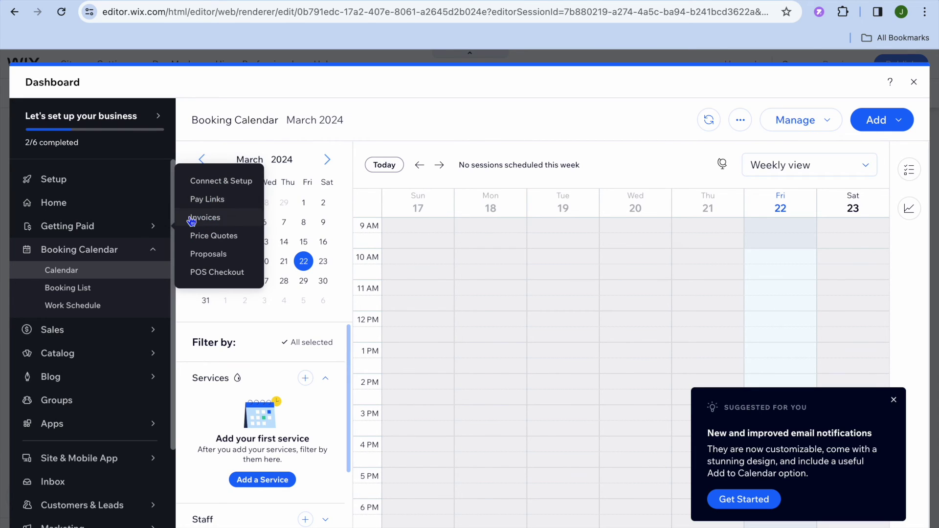
pyautogui.moveTo(128, 411)
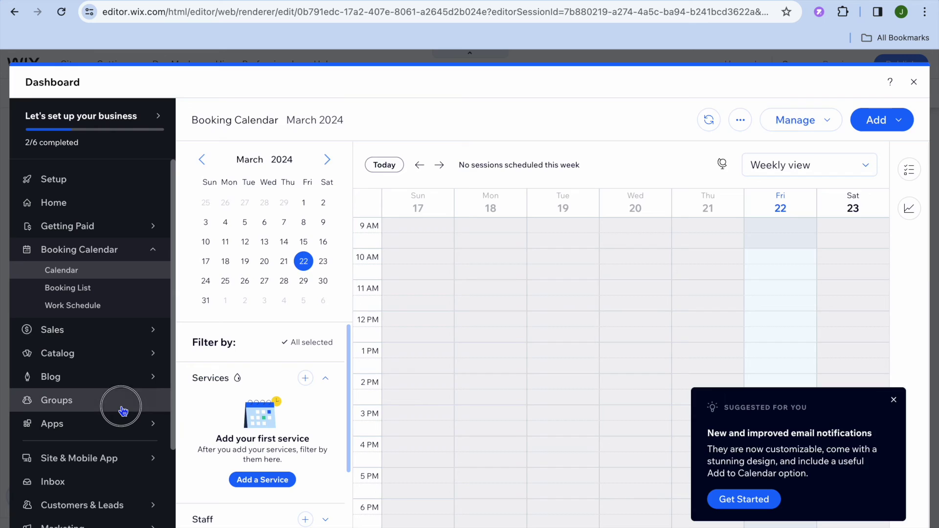
pyautogui.click(125, 410)
pyautogui.moveTo(123, 411)
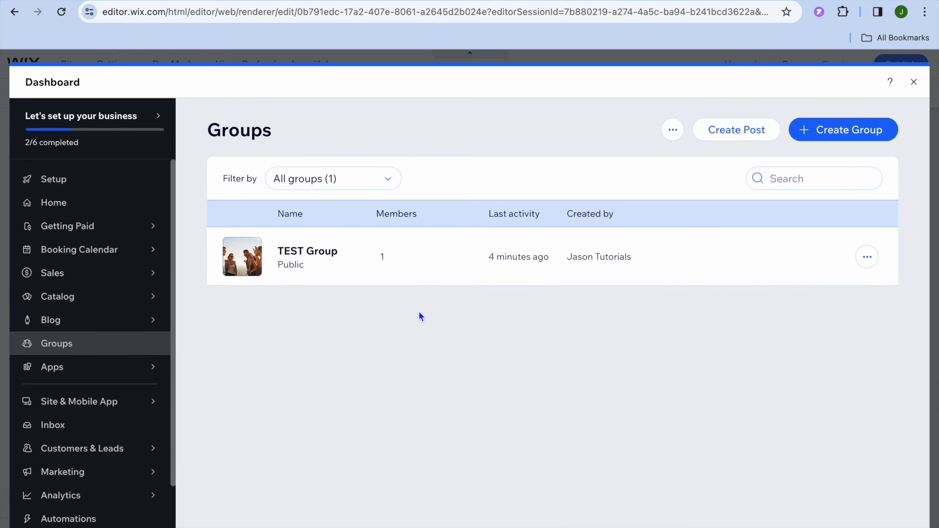
# Step: Start a new group based on the Events and Meetups template
pyautogui.moveTo(540, 267)
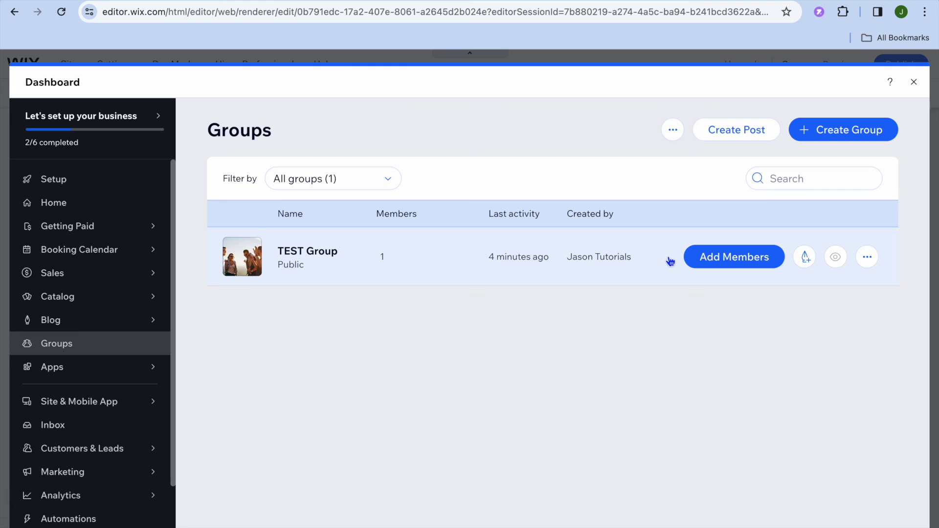
pyautogui.click(840, 131)
pyautogui.moveTo(582, 237)
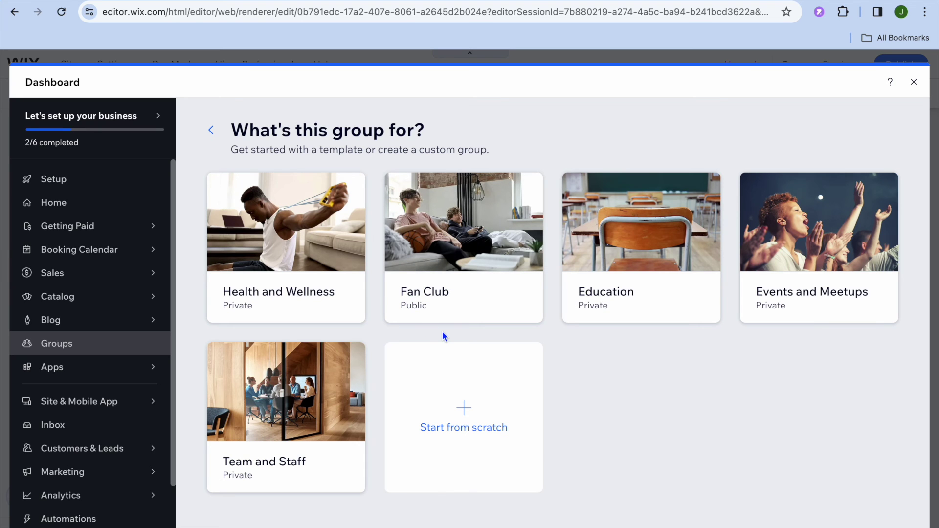
pyautogui.moveTo(805, 280)
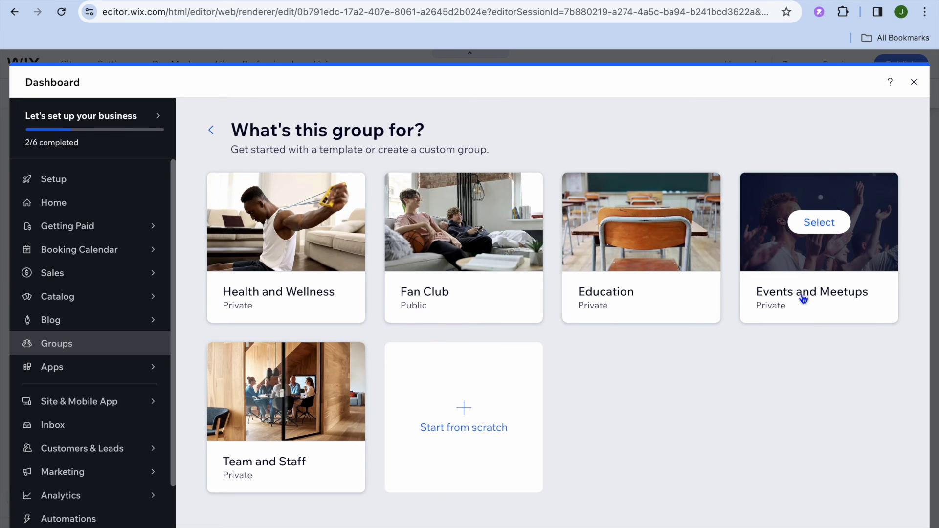
pyautogui.click(804, 298)
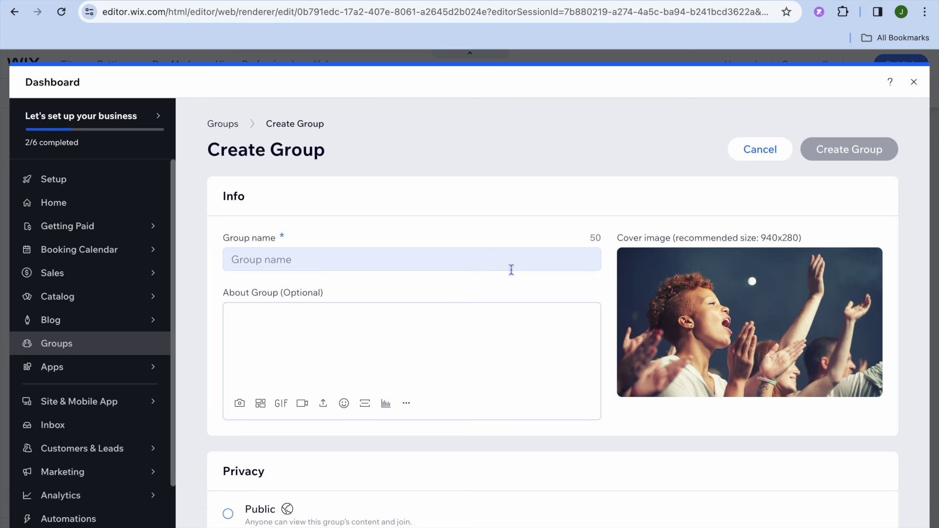
# Step: Review the Create Group form's Private privacy and Visible visibility settings
pyautogui.moveTo(624, 319)
pyautogui.scroll(-5, 694, 358)
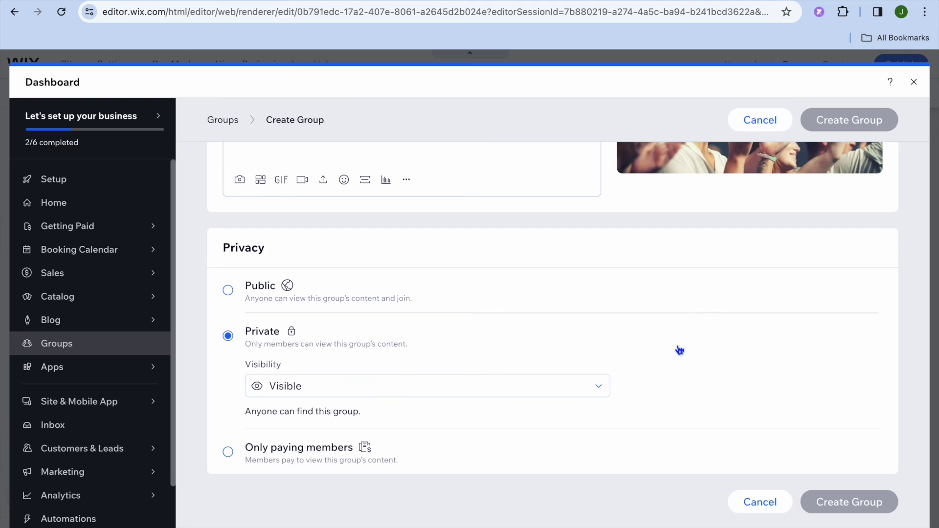
pyautogui.scroll(1, 678, 351)
pyautogui.scroll(1, 679, 350)
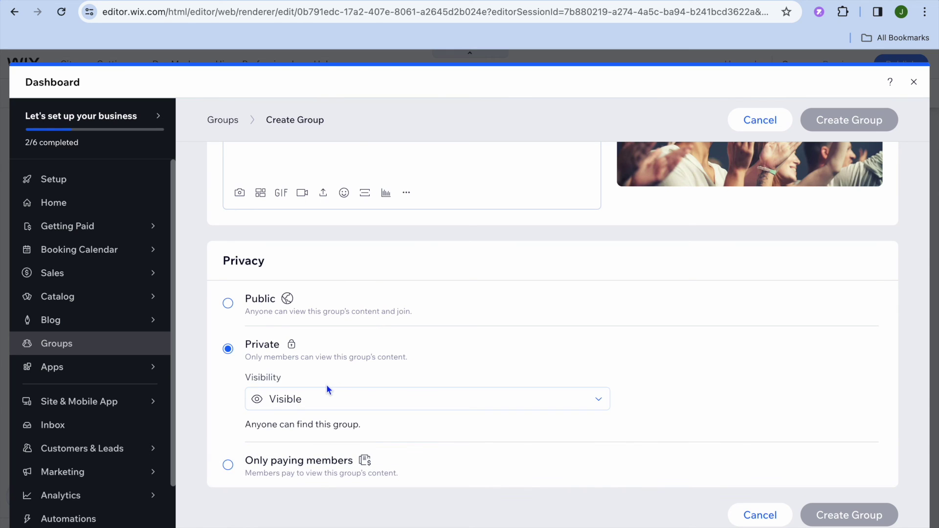
# Step: Close the dashboard and return to the editor's Blog page
pyautogui.click(917, 87)
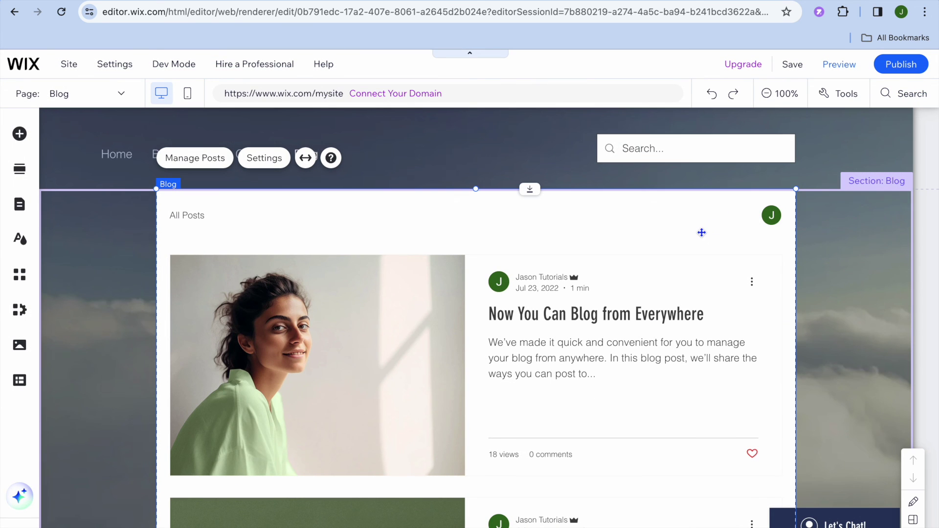